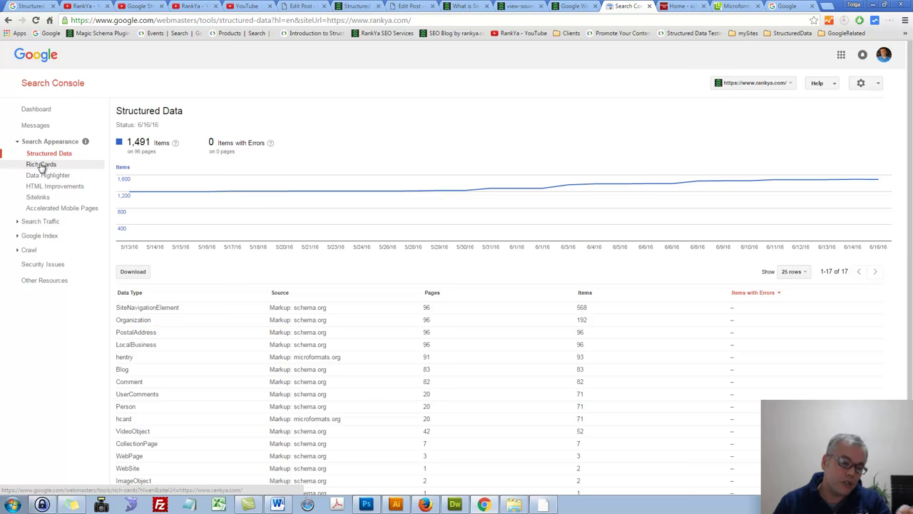
Show the RankYa Blog post 'What is Structured Data in Google Webmaster Tools', dated June 17, 2016
{"action": "mouse_move", "coordinate": [269, 181]}
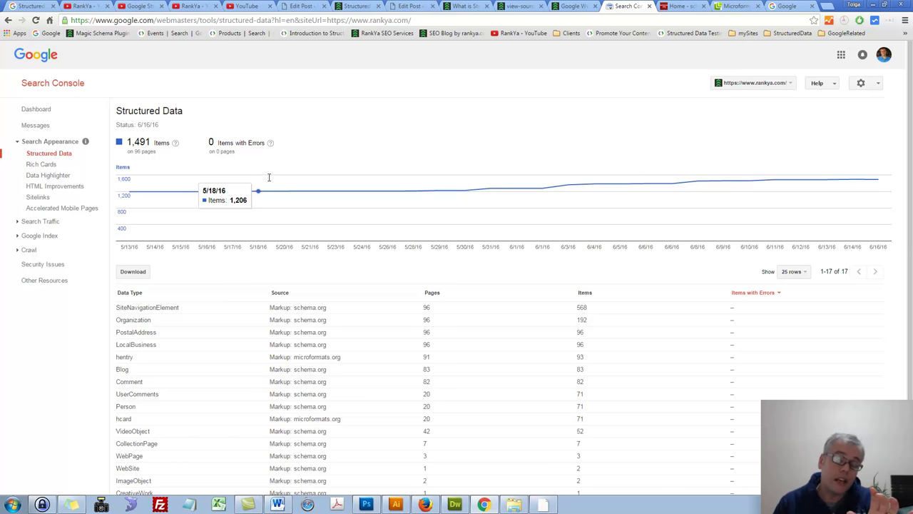
{"action": "mouse_move", "coordinate": [455, 222]}
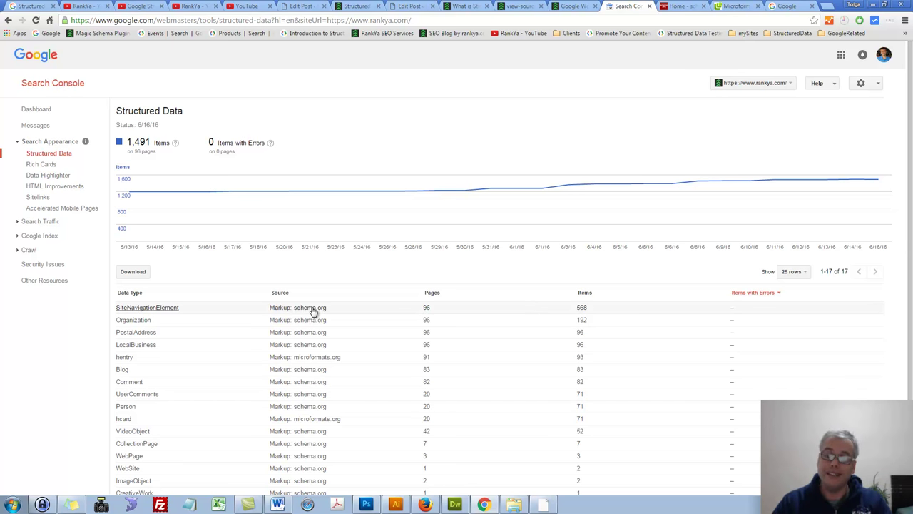
{"action": "left_click", "coordinate": [468, 5]}
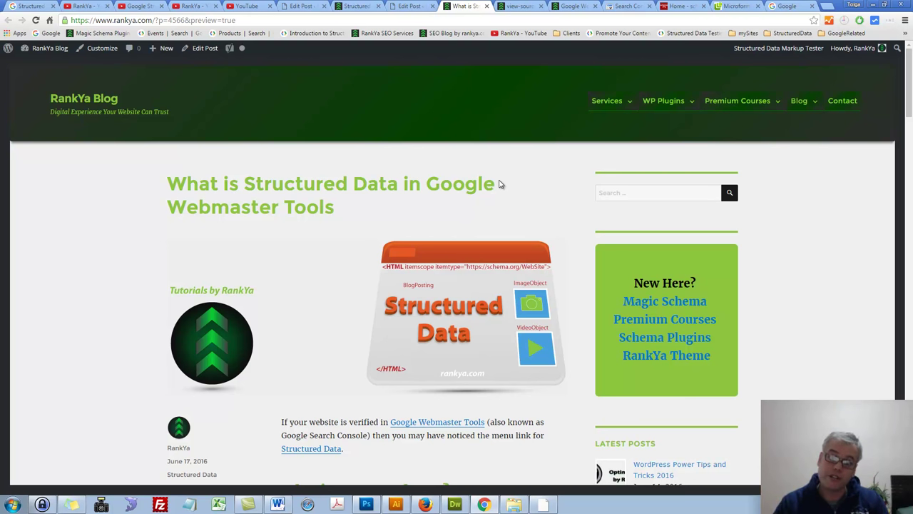
View the post's HTML source, highlighting its itemscope schema.org/Blog itemtype, then bring up Schema.org
{"action": "left_click", "coordinate": [520, 6]}
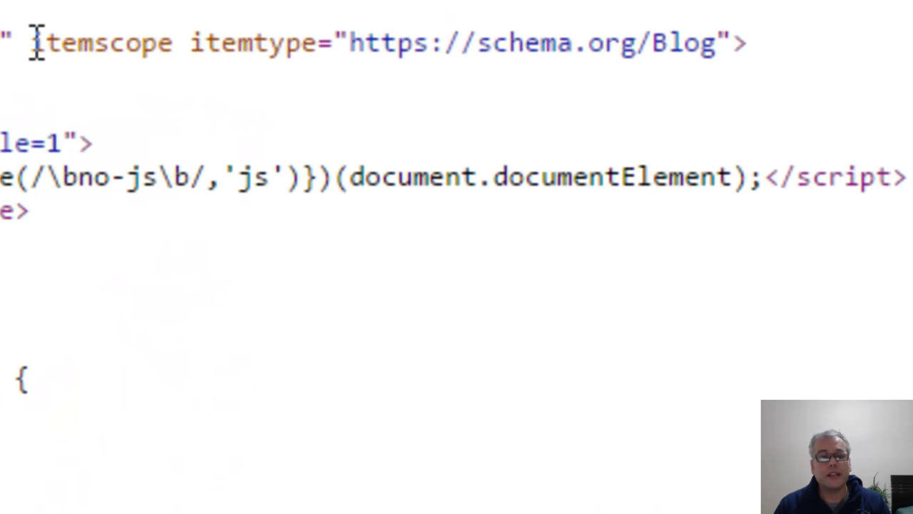
{"action": "left_click_drag", "start_coordinate": [36, 42], "coordinate": [734, 50]}
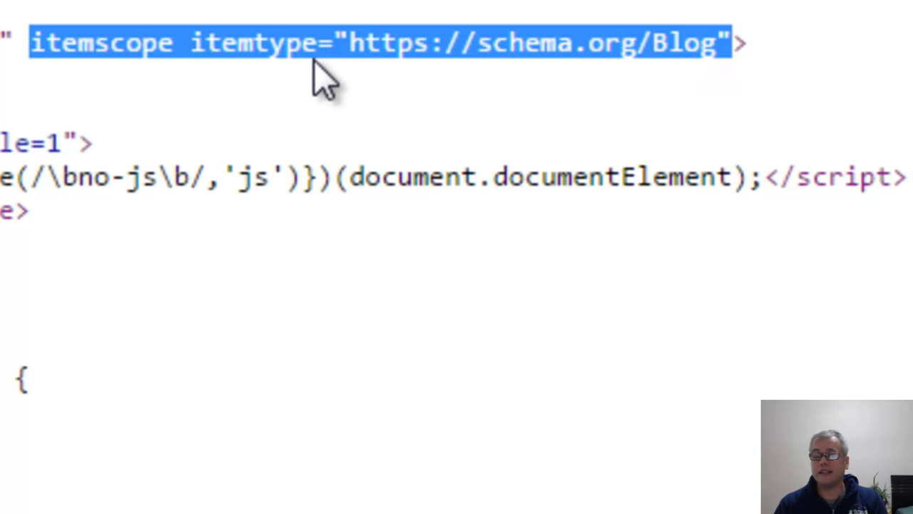
{"action": "left_click", "coordinate": [449, 98]}
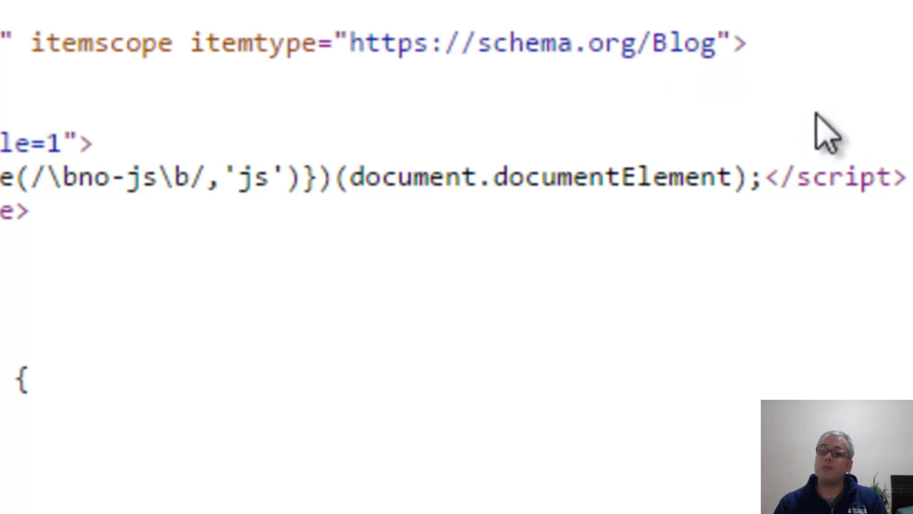
{"action": "left_click_drag", "start_coordinate": [732, 43], "coordinate": [22, 44]}
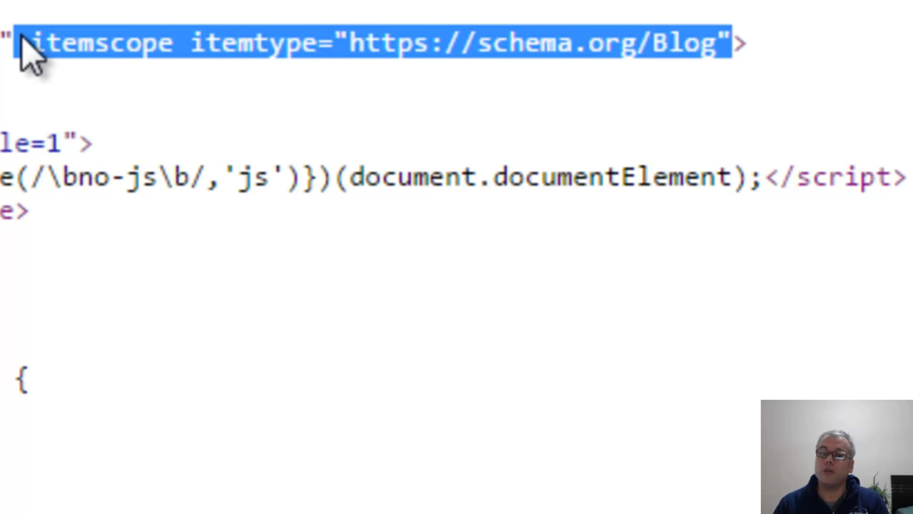
{"action": "left_click", "coordinate": [2, 57]}
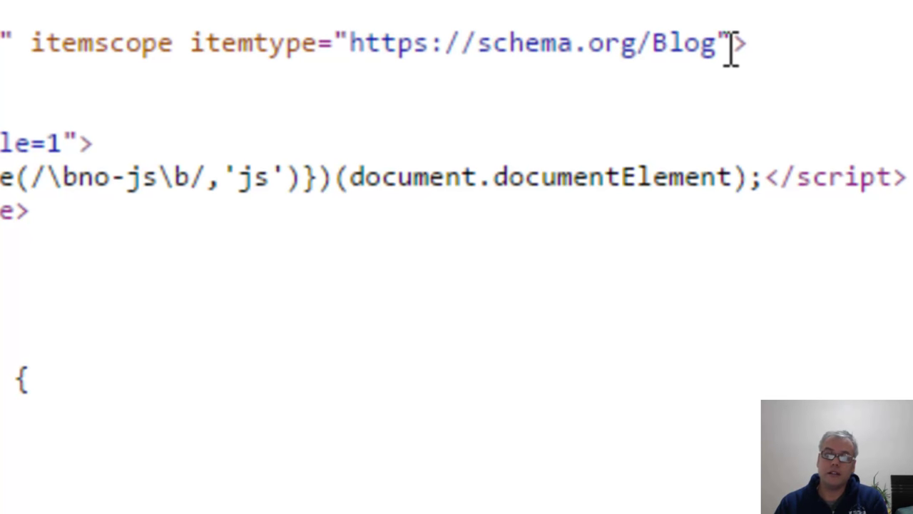
{"action": "left_click_drag", "start_coordinate": [733, 43], "coordinate": [33, 41]}
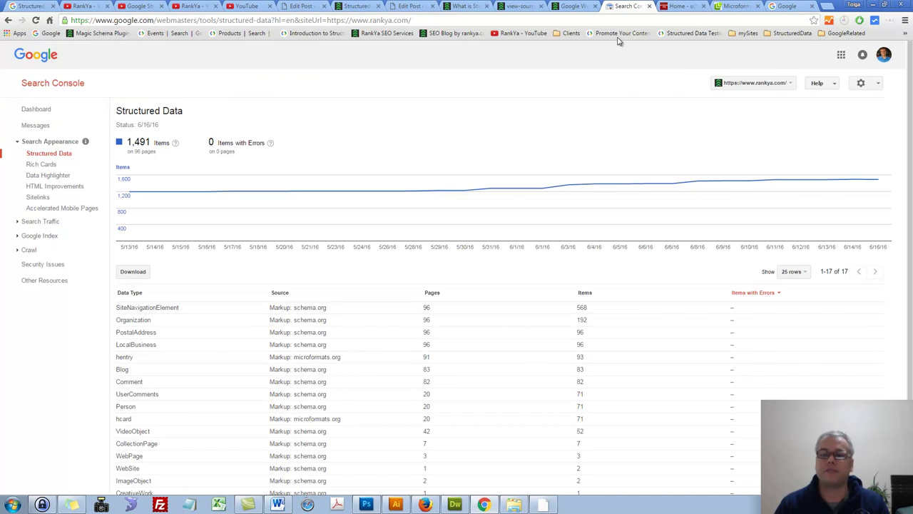
{"action": "left_click", "coordinate": [675, 6]}
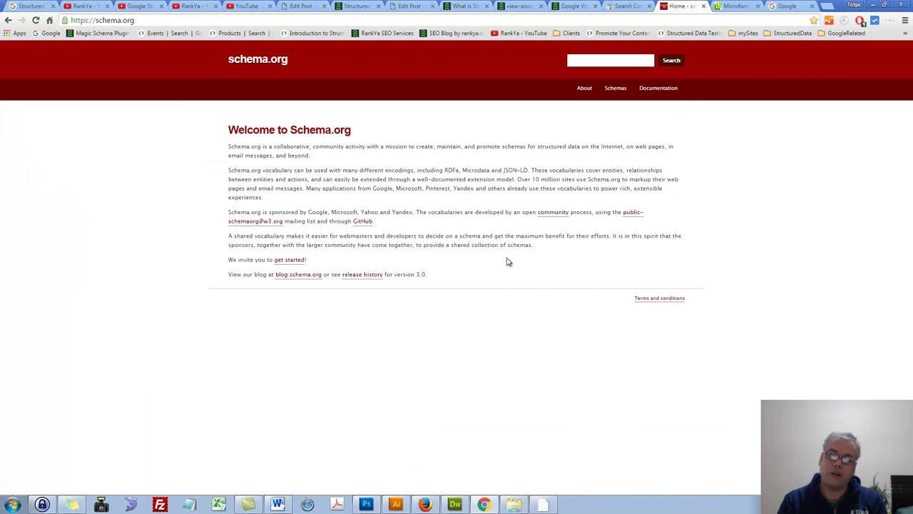
{"action": "left_click", "coordinate": [735, 6]}
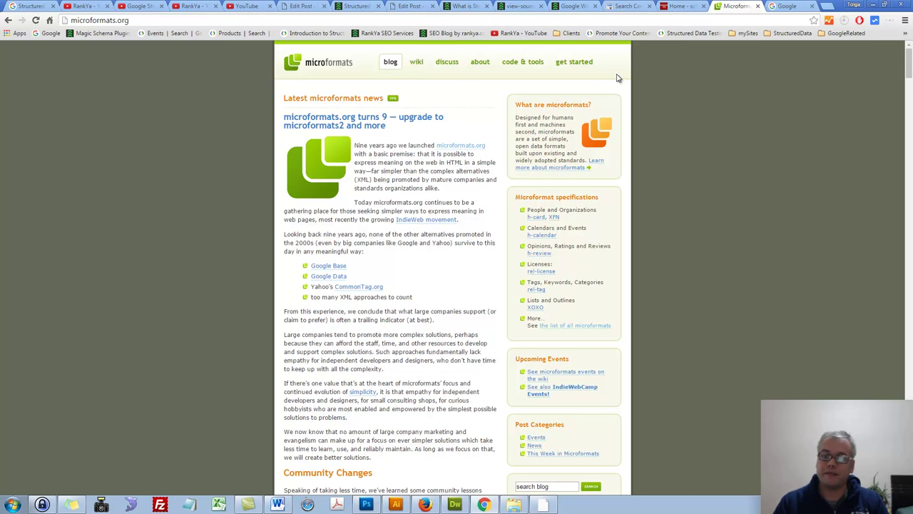
{"action": "left_click", "coordinate": [626, 6]}
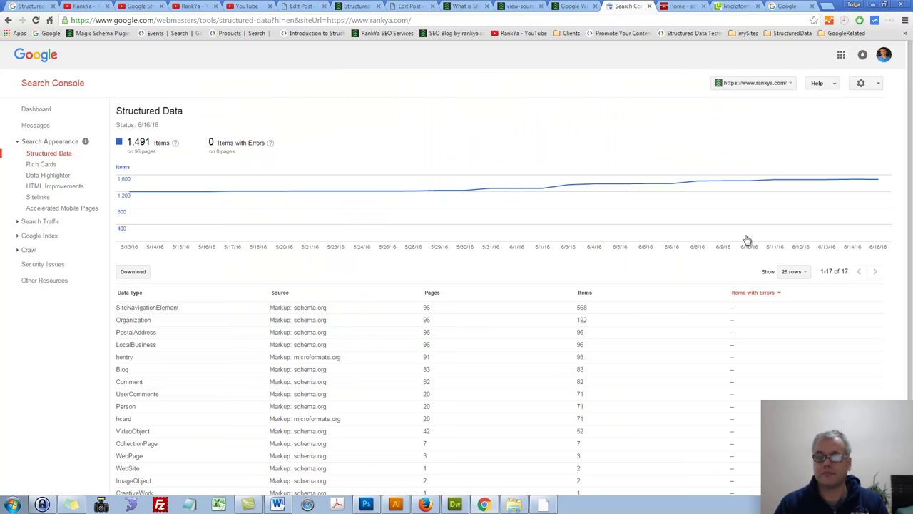
Review SiteNavigationElement details for /wordpress-security-plugins/: crawl date 6/13/16, navigation names and URLs
{"action": "left_click", "coordinate": [308, 312]}
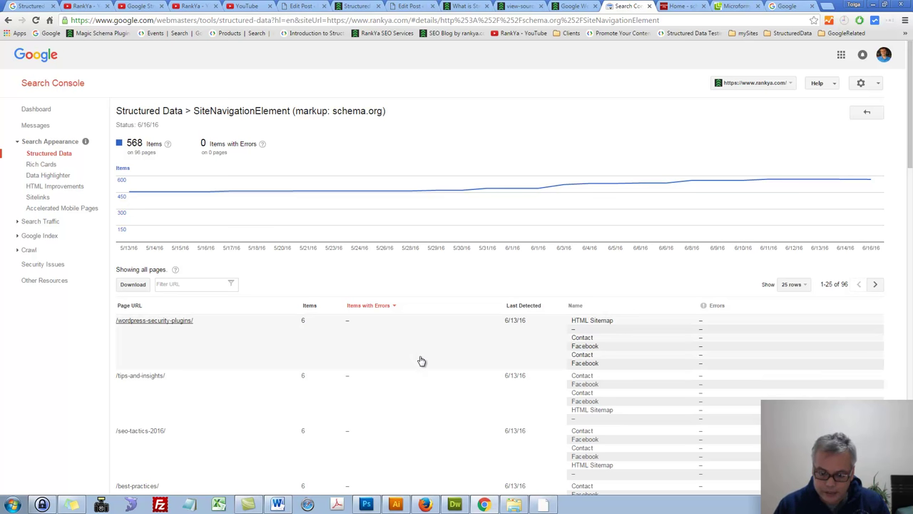
{"action": "left_click", "coordinate": [423, 331]}
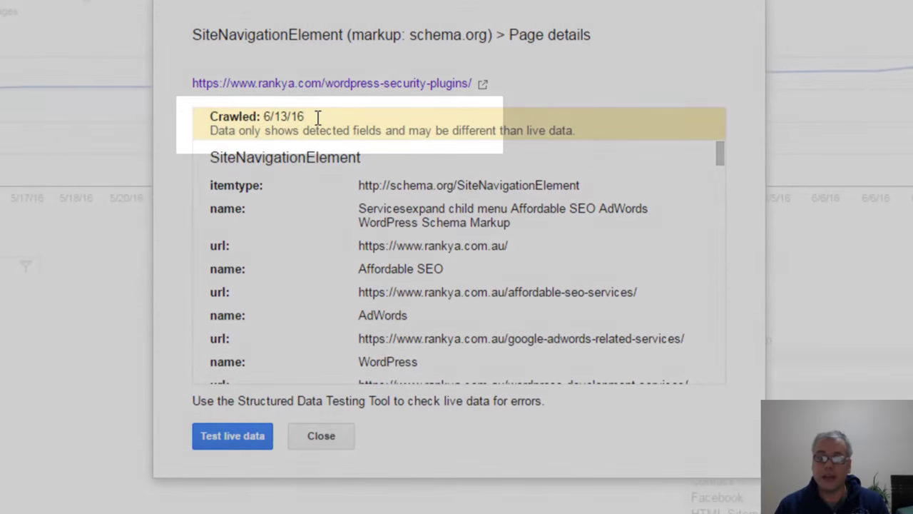
{"action": "left_click_drag", "start_coordinate": [309, 118], "coordinate": [201, 123]}
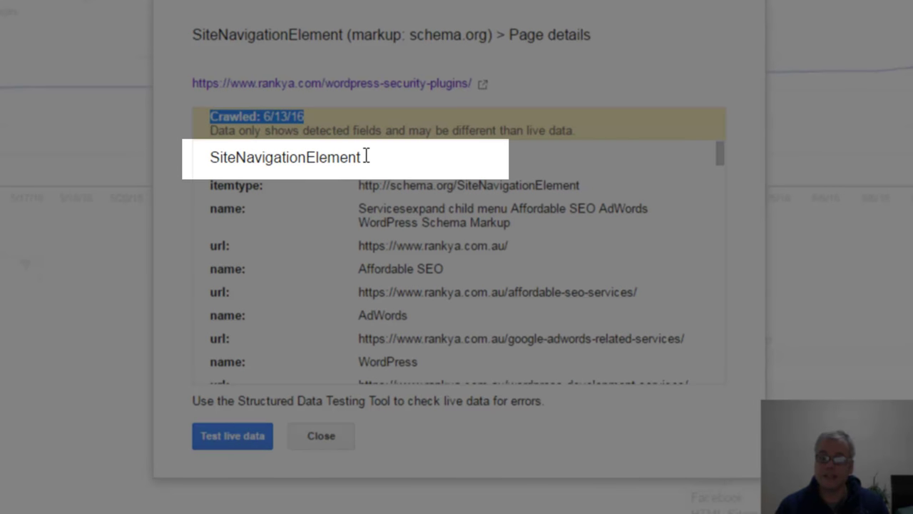
{"action": "left_click_drag", "start_coordinate": [366, 158], "coordinate": [208, 157]}
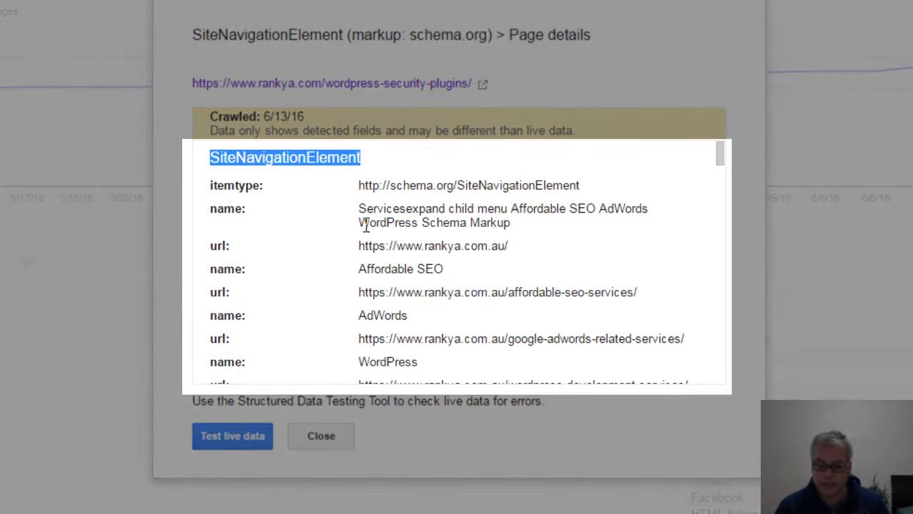
{"action": "left_click", "coordinate": [366, 212]}
{"action": "left_click_drag", "start_coordinate": [366, 212], "coordinate": [518, 224]}
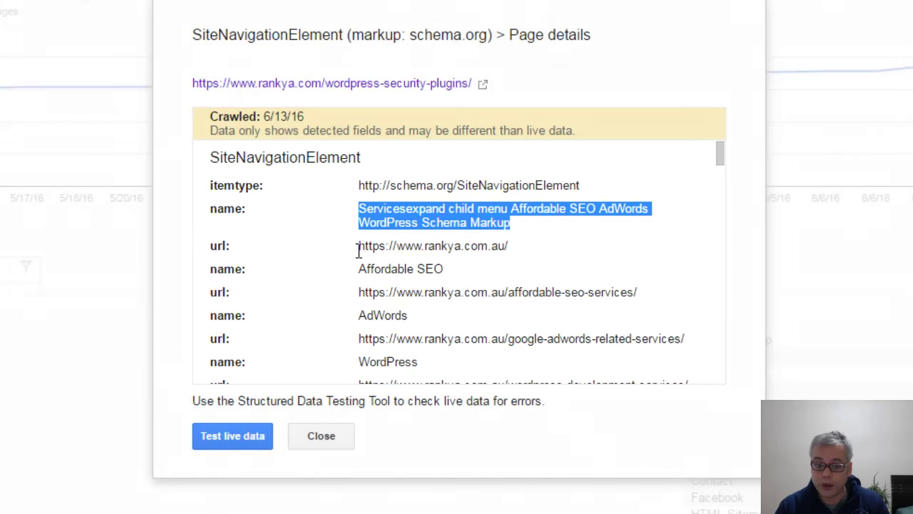
{"action": "left_click_drag", "start_coordinate": [359, 246], "coordinate": [533, 249]}
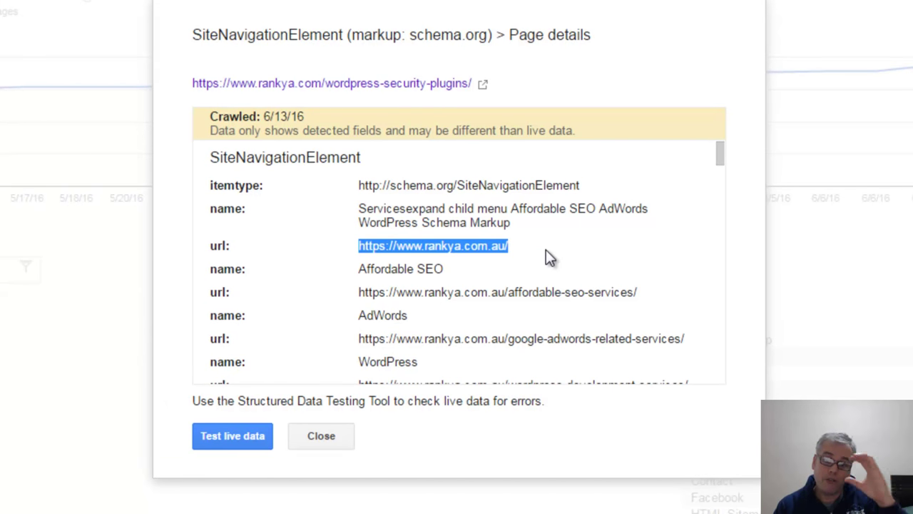
{"action": "left_click", "coordinate": [332, 424]}
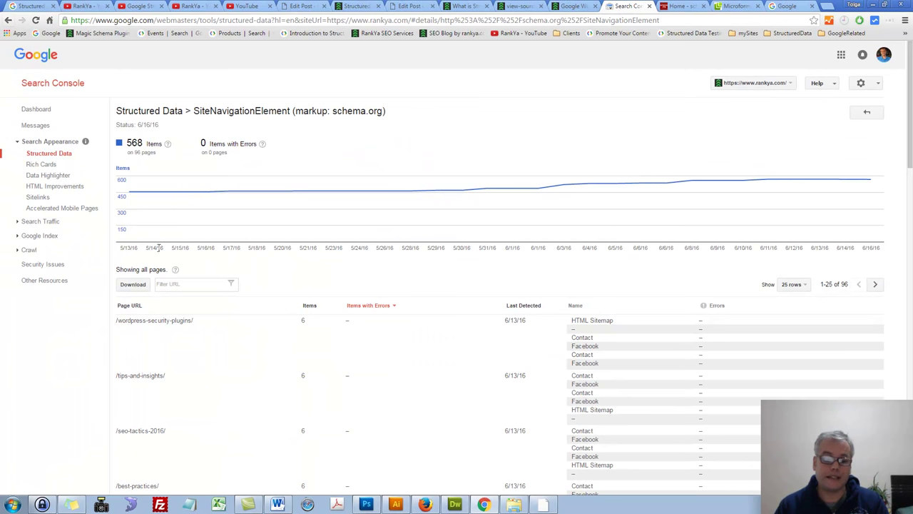
{"action": "double_click", "coordinate": [225, 113]}
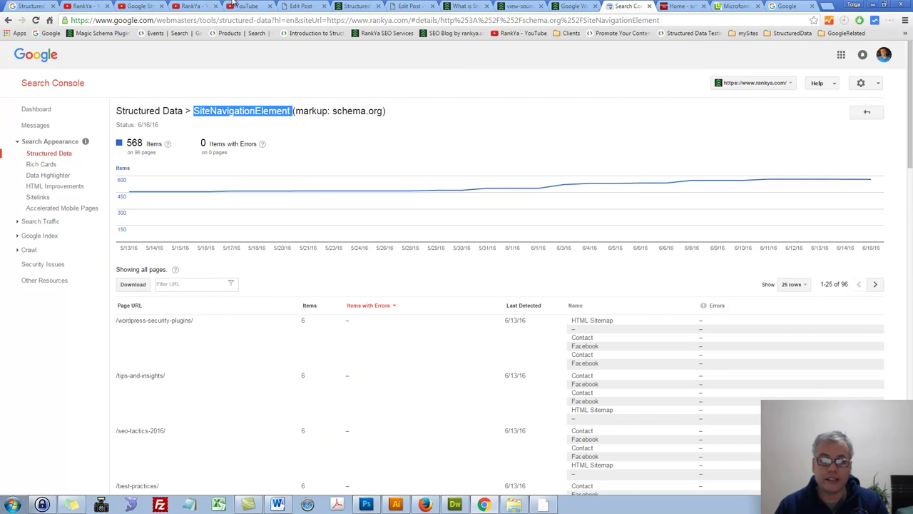
{"action": "left_click", "coordinate": [8, 20]}
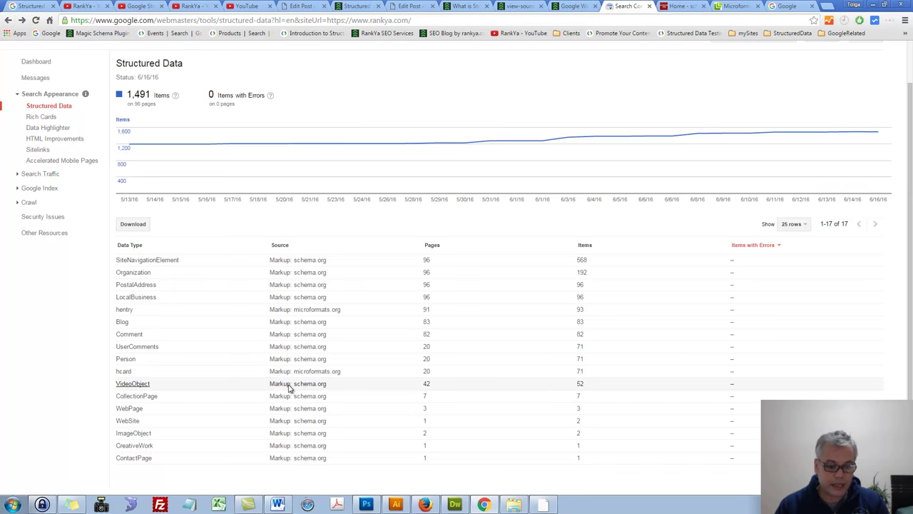
{"action": "left_click", "coordinate": [288, 384]}
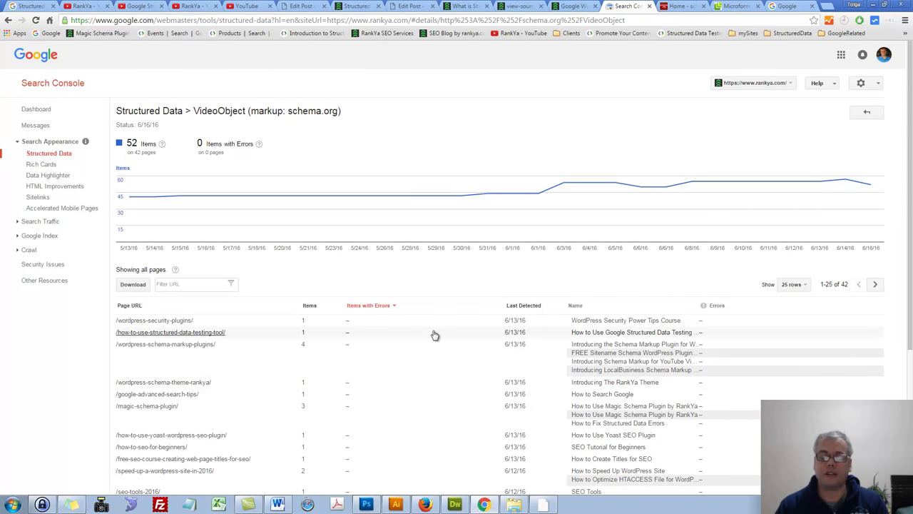
{"action": "scroll", "coordinate": [453, 302], "scroll_direction": "down", "scroll_amount": 1}
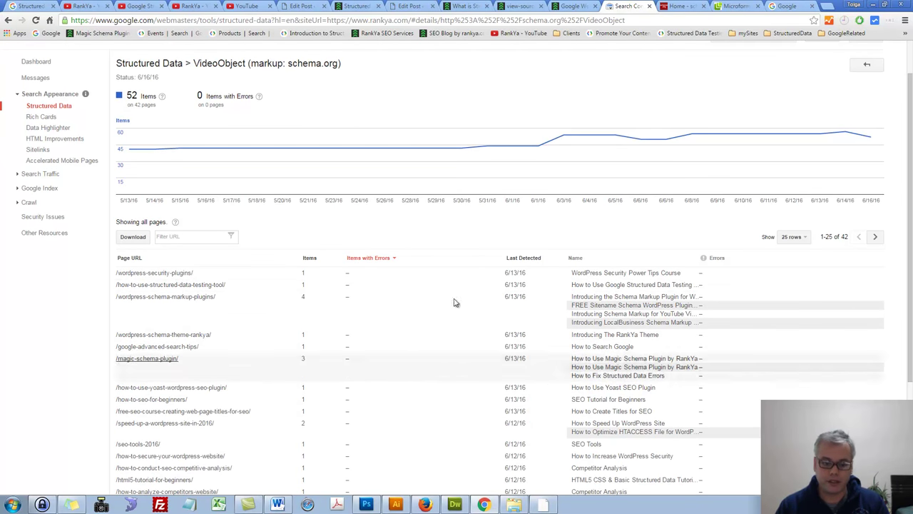
{"action": "left_click", "coordinate": [357, 6]}
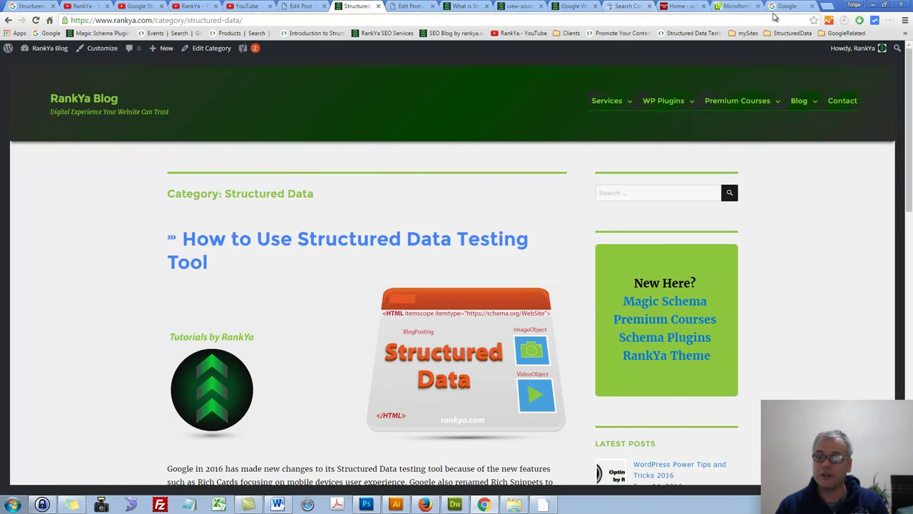
{"action": "left_click", "coordinate": [626, 6]}
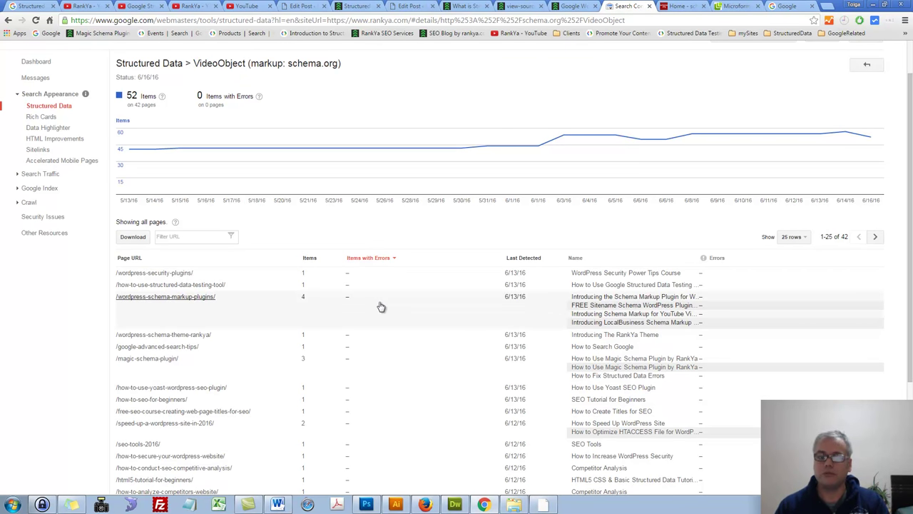
{"action": "scroll", "coordinate": [381, 306], "scroll_direction": "down", "scroll_amount": 1}
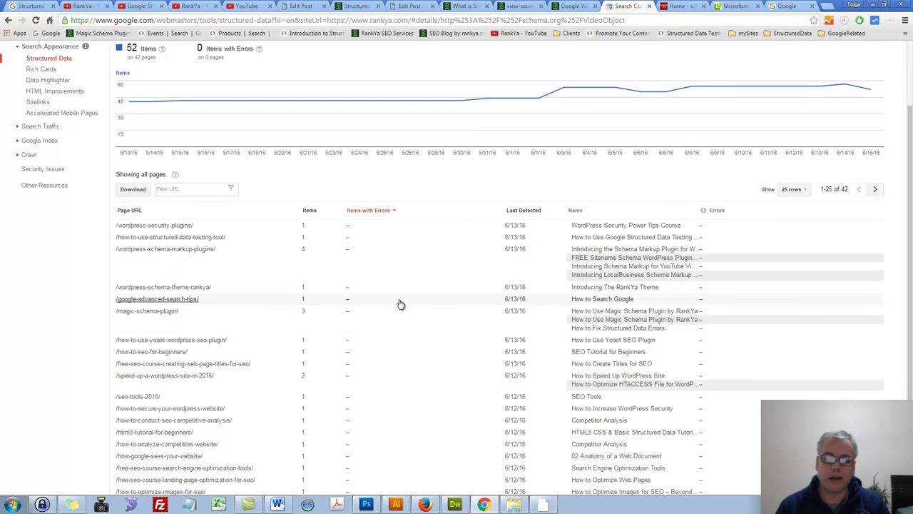
{"action": "scroll", "coordinate": [458, 310], "scroll_direction": "up", "scroll_amount": 2}
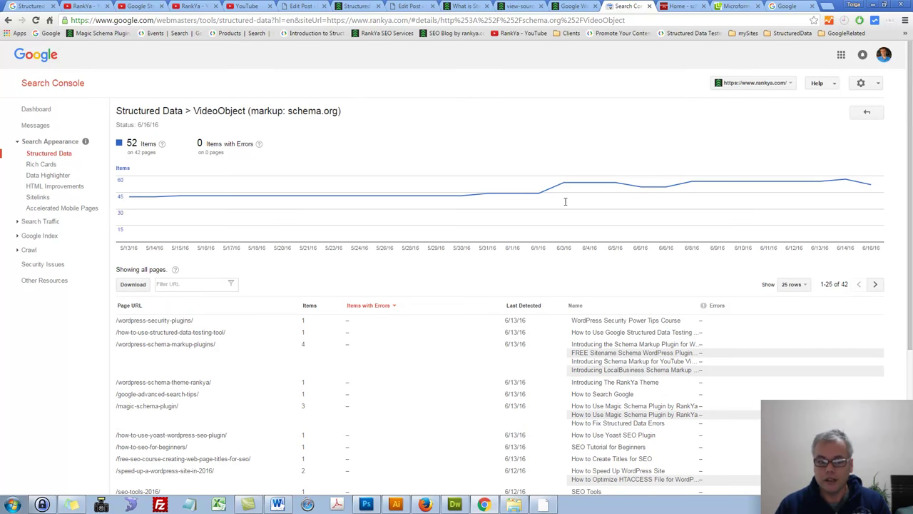
{"action": "double_click", "coordinate": [218, 113]}
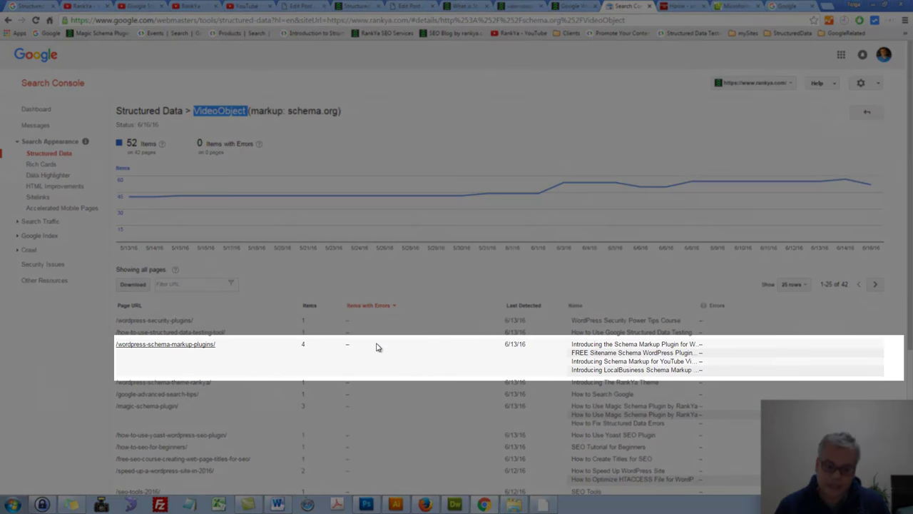
Review /wordpress-schema-markup-plugins/ VideoObject itemtype, url, contentUrl, 2016 uploadDate, then scroll to thumbnail fields
{"action": "left_click", "coordinate": [378, 347]}
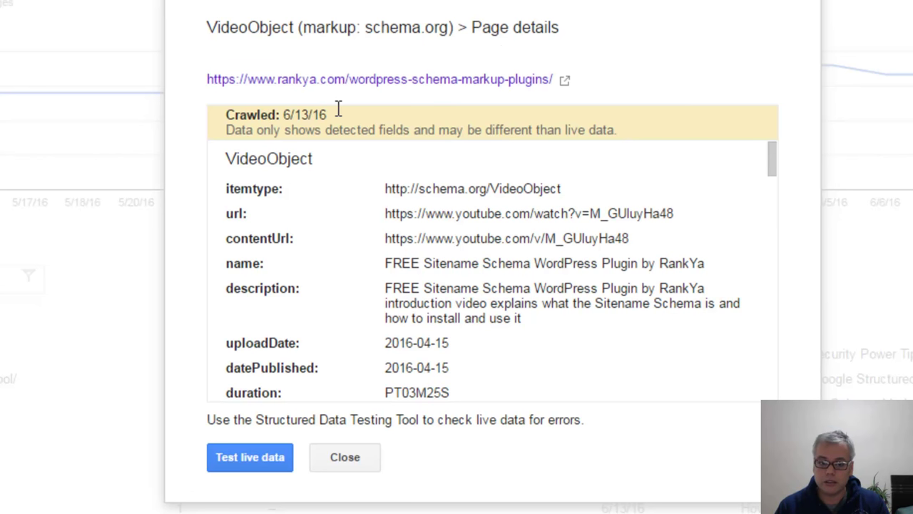
{"action": "left_click_drag", "start_coordinate": [336, 108], "coordinate": [227, 122]}
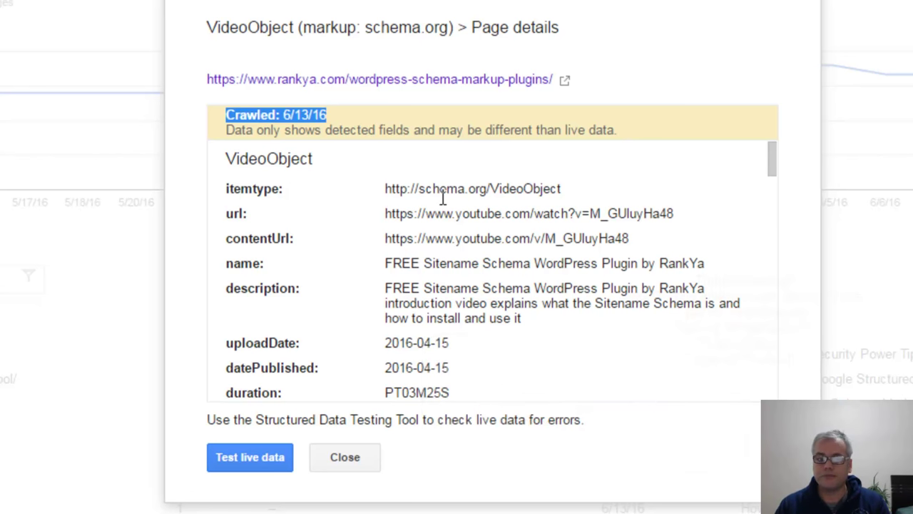
{"action": "triple_click", "coordinate": [492, 184]}
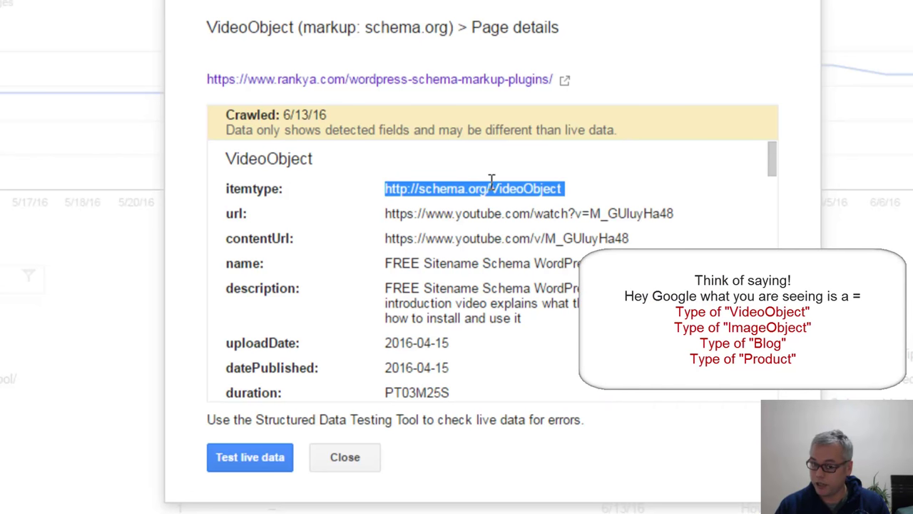
{"action": "triple_click", "coordinate": [444, 209]}
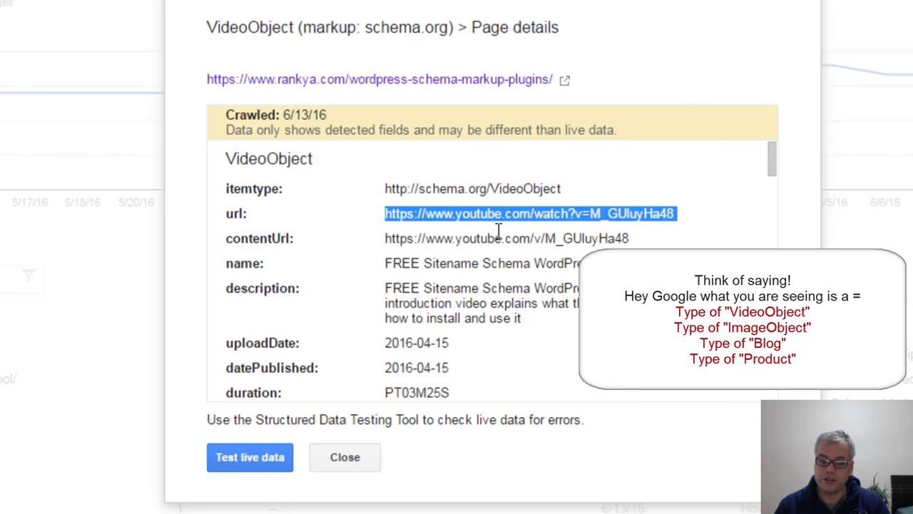
{"action": "triple_click", "coordinate": [471, 243]}
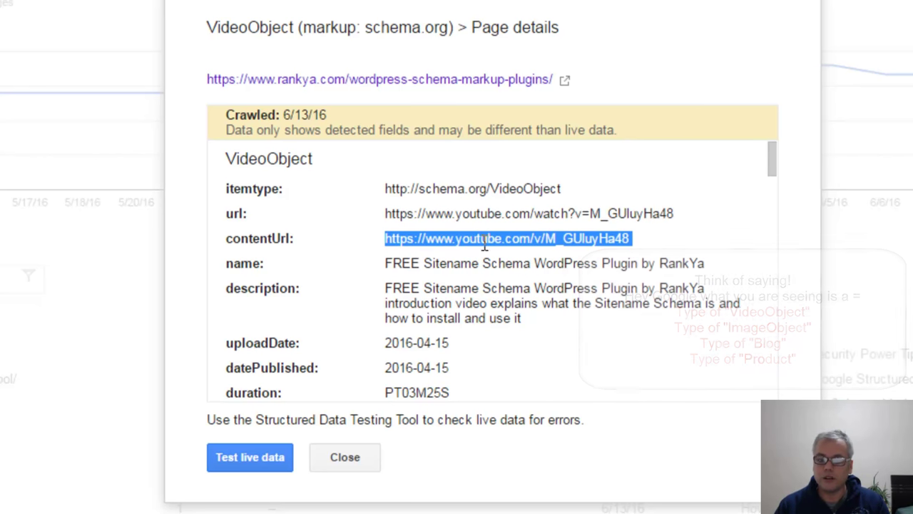
{"action": "left_click", "coordinate": [430, 264]}
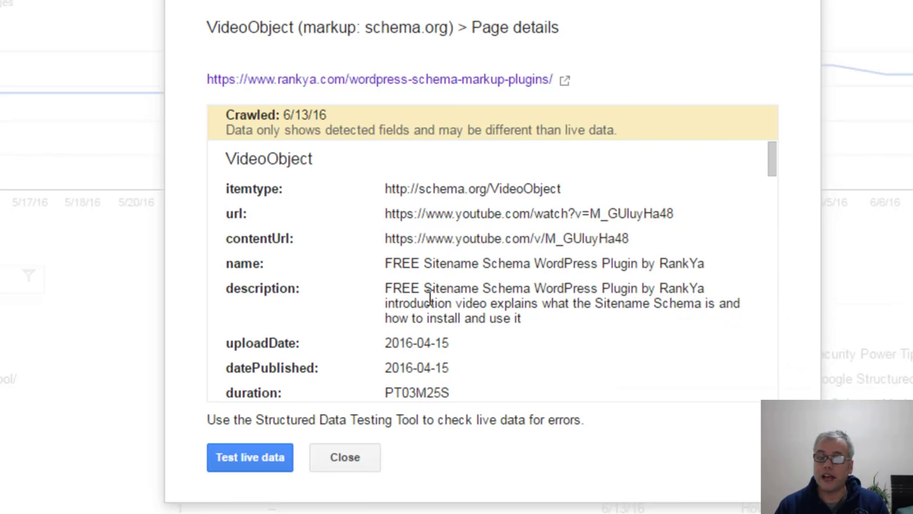
{"action": "double_click", "coordinate": [410, 344]}
{"action": "left_click", "coordinate": [403, 369]}
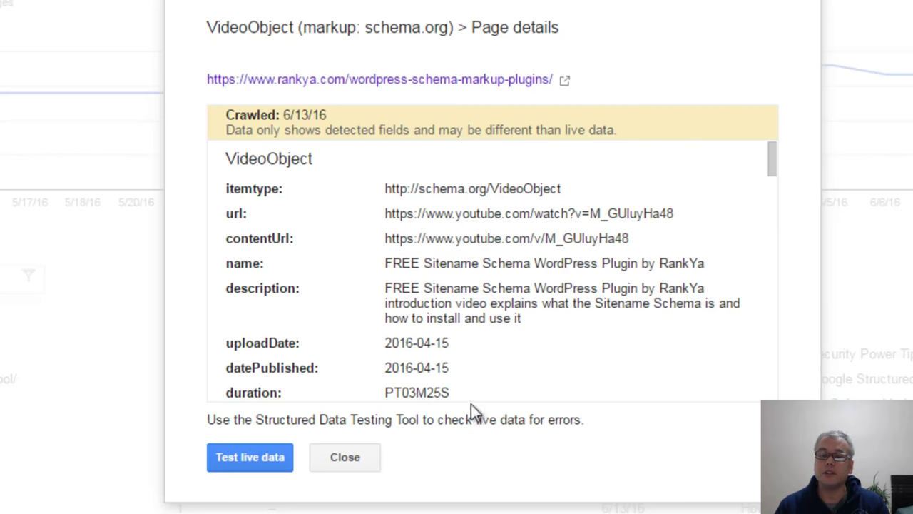
{"action": "scroll", "coordinate": [612, 318], "scroll_direction": "down", "scroll_amount": 3}
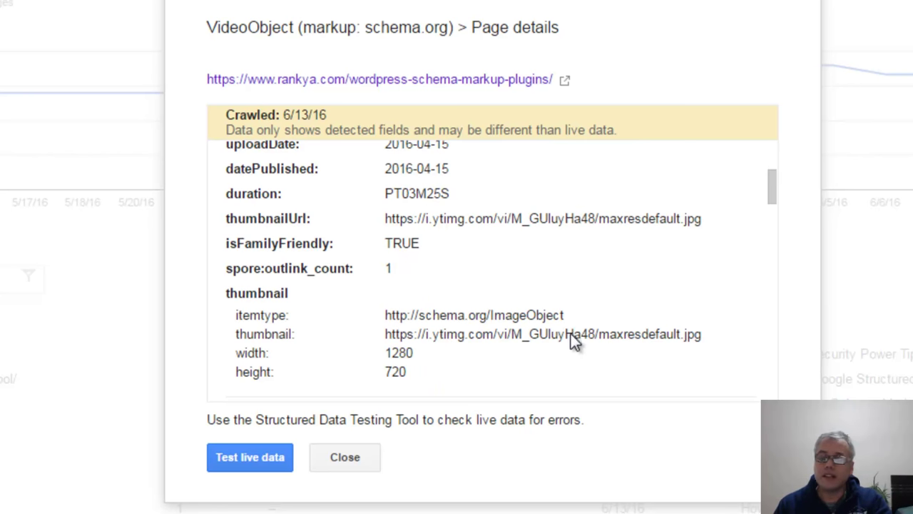
Close the VideoObject details and open hentry (microformats.org) details for /wordpress-schema-markup-plugins/
{"action": "left_click", "coordinate": [345, 457]}
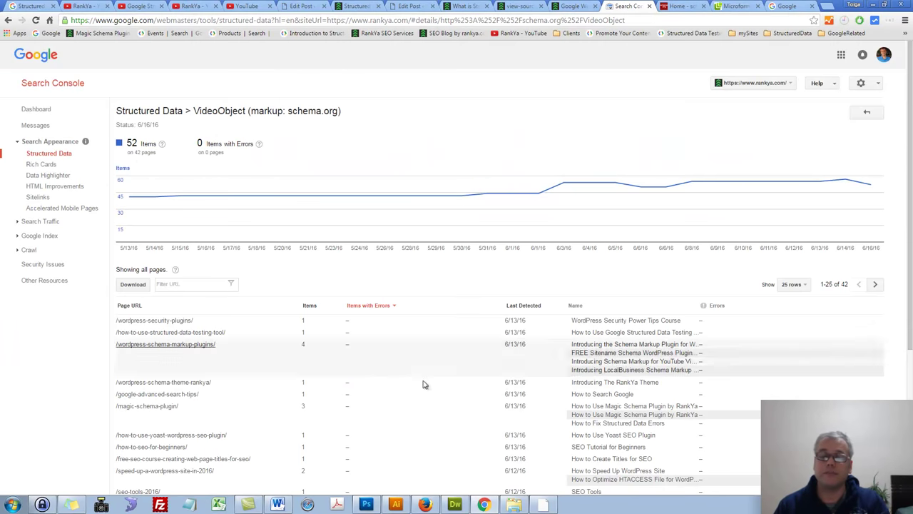
{"action": "left_click", "coordinate": [8, 20]}
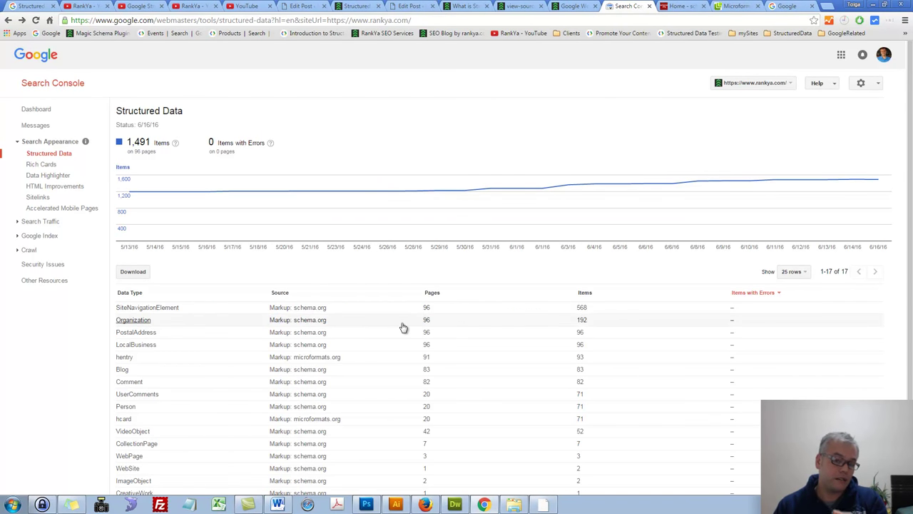
{"action": "scroll", "coordinate": [403, 328], "scroll_direction": "down", "scroll_amount": 1}
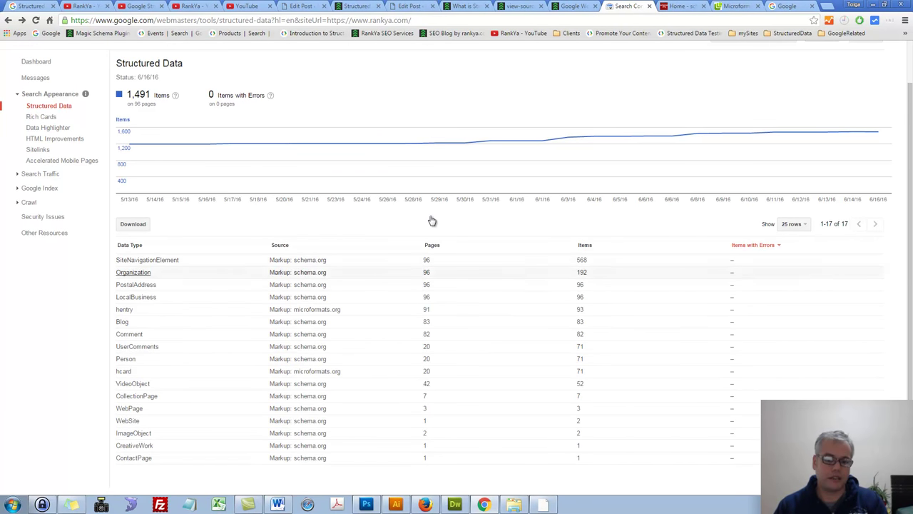
{"action": "left_click", "coordinate": [321, 310]}
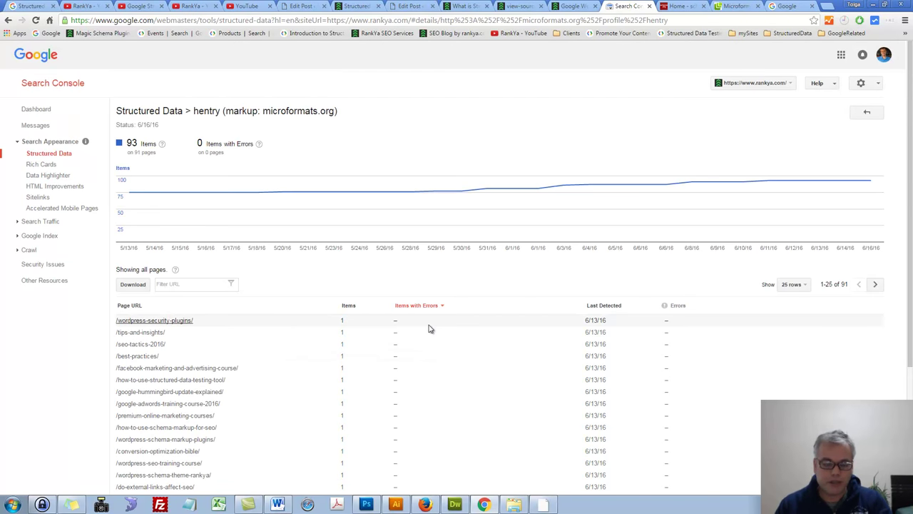
{"action": "scroll", "coordinate": [345, 387], "scroll_direction": "down", "scroll_amount": 1}
{"action": "left_click", "coordinate": [404, 393]}
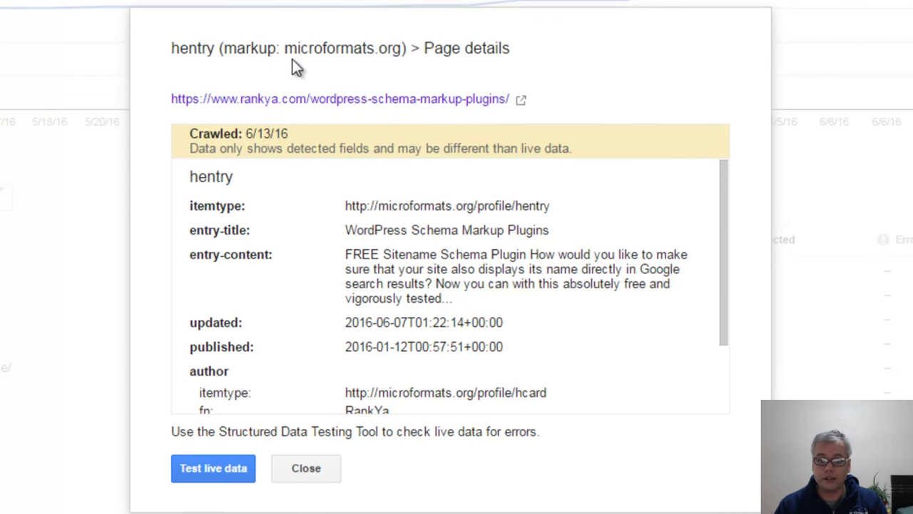
Point out the entry-title 'WordPress Schema Markup Plugins' and 2016 updated date, then close the hentry details
{"action": "triple_click", "coordinate": [420, 229]}
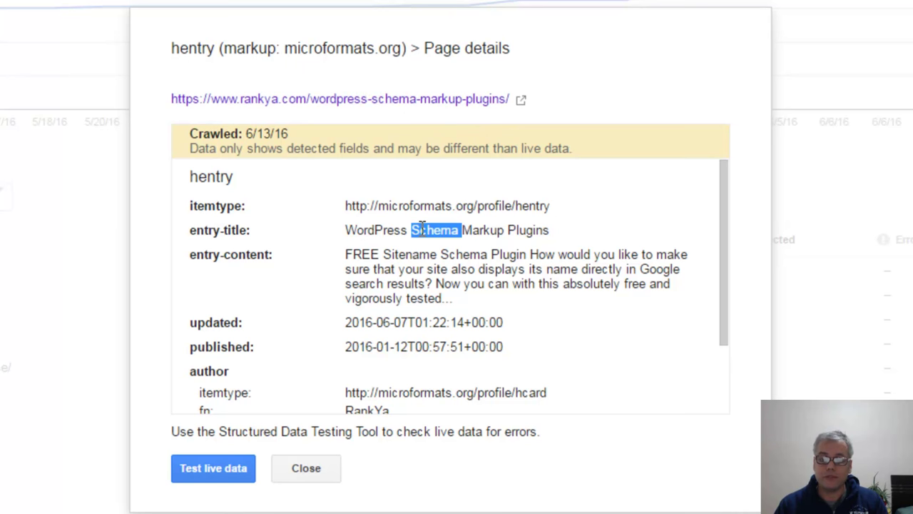
{"action": "left_click", "coordinate": [426, 269]}
{"action": "double_click", "coordinate": [367, 321]}
{"action": "left_click", "coordinate": [391, 347]}
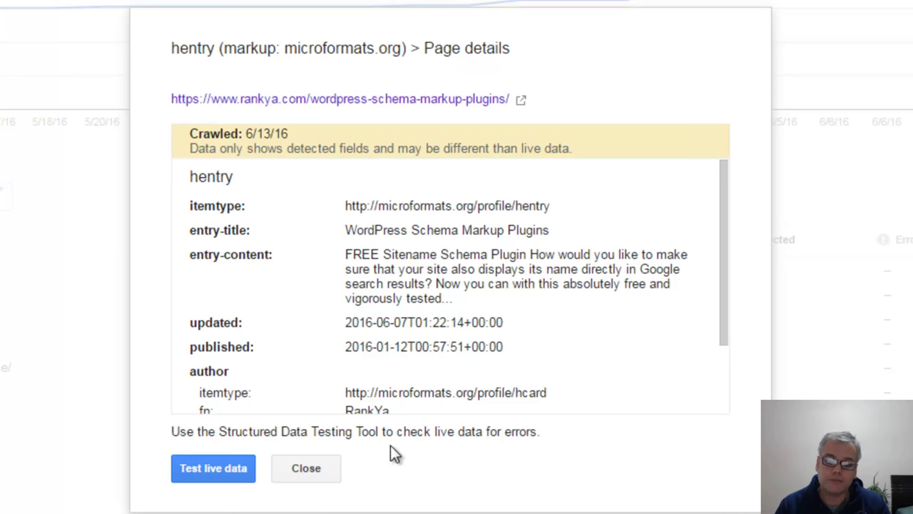
{"action": "left_click", "coordinate": [307, 468]}
{"action": "left_click", "coordinate": [677, 6]}
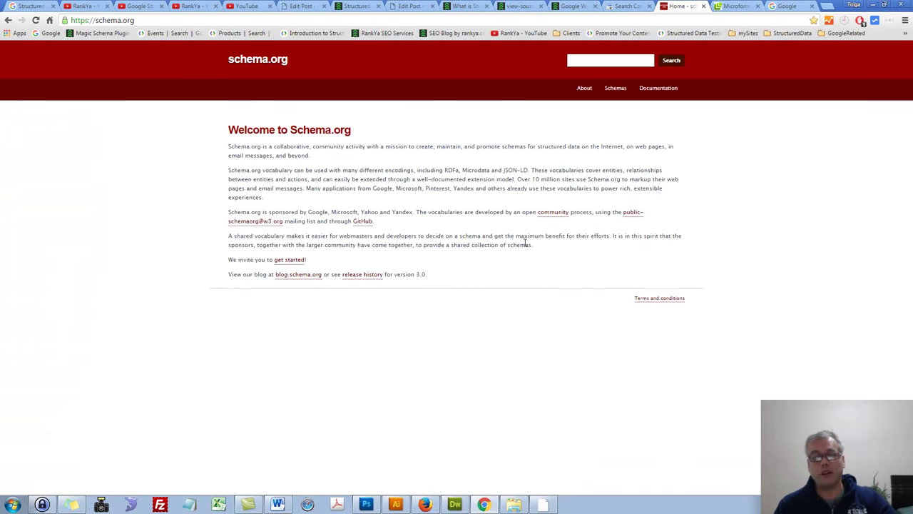
{"action": "left_click", "coordinate": [727, 7]}
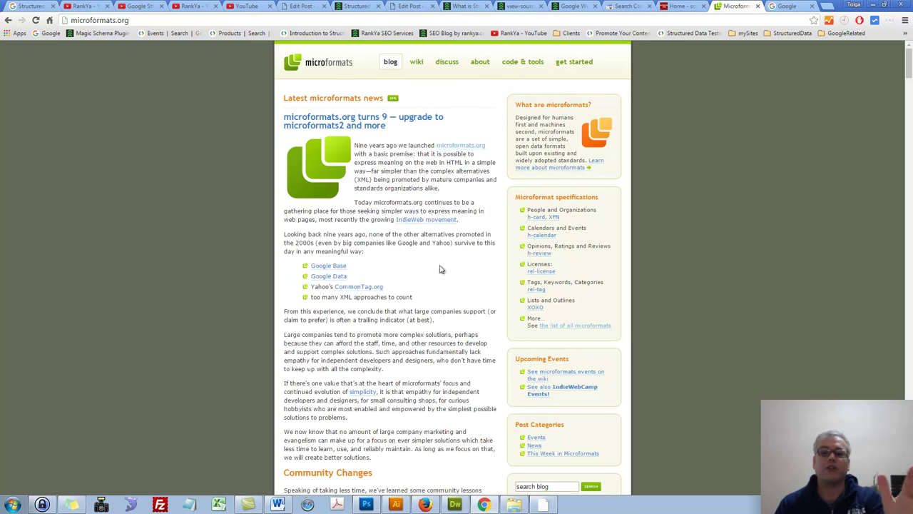
{"action": "left_click", "coordinate": [624, 6]}
{"action": "mouse_move", "coordinate": [587, 142]}
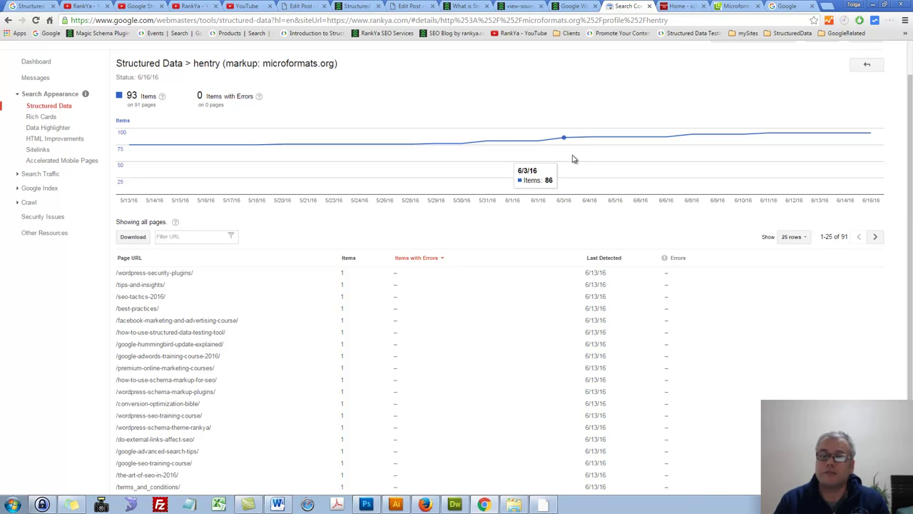
{"action": "left_click", "coordinate": [684, 5]}
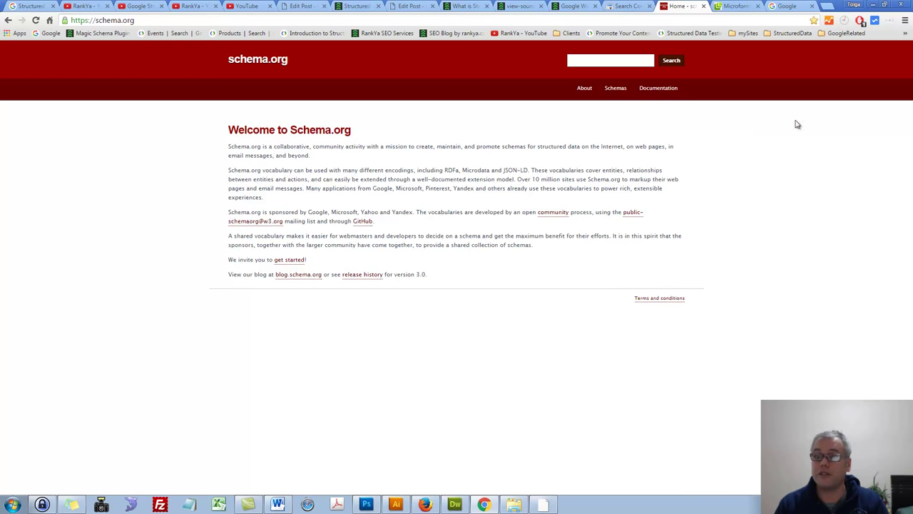
{"action": "left_click", "coordinate": [736, 6]}
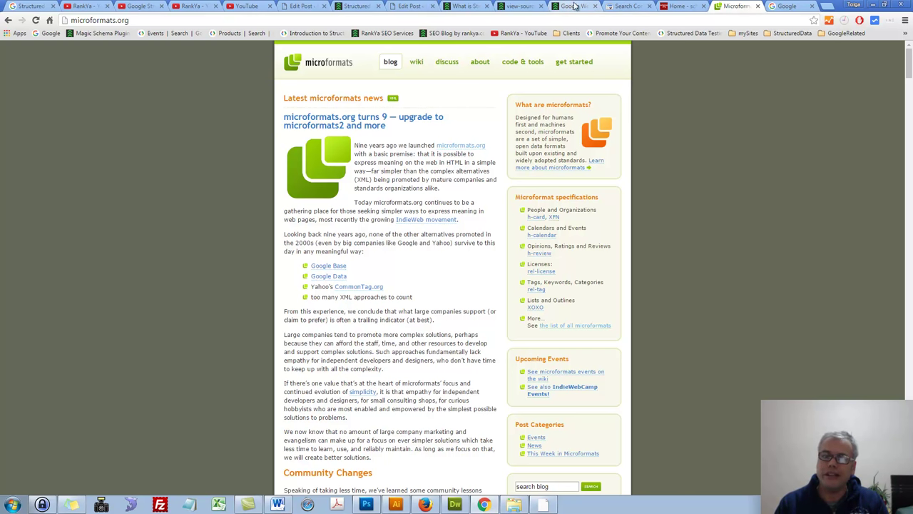
{"action": "left_click", "coordinate": [615, 6]}
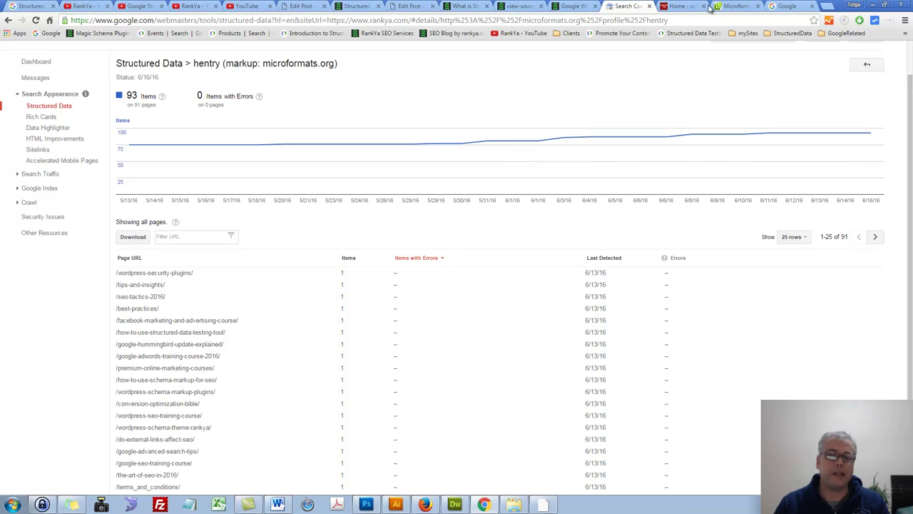
{"action": "left_click", "coordinate": [682, 6]}
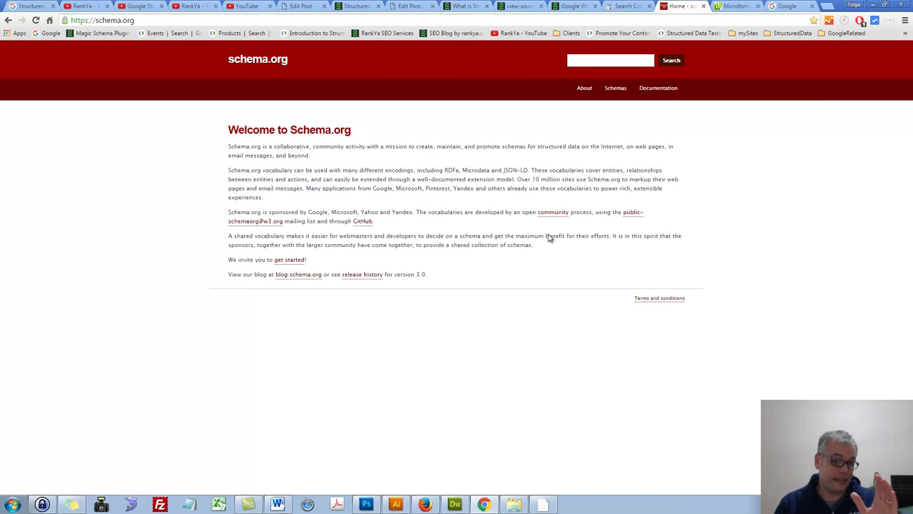
{"action": "left_click", "coordinate": [619, 5]}
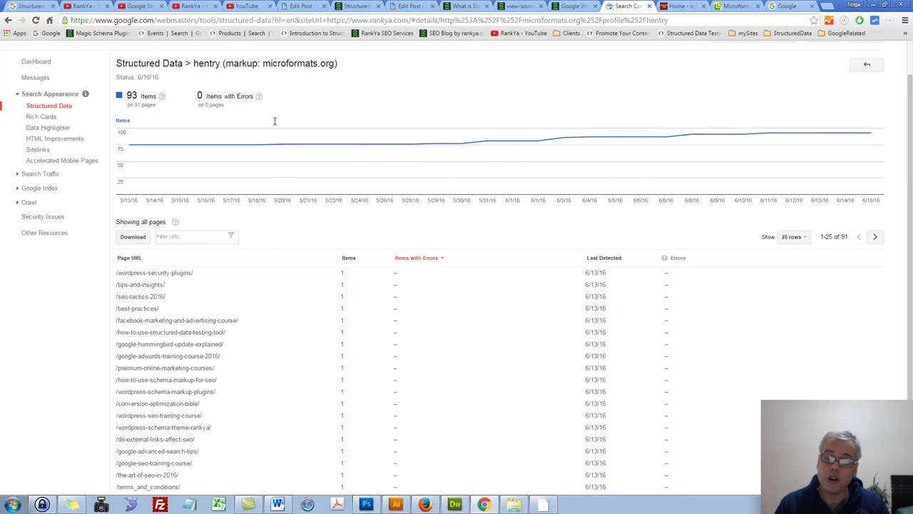
{"action": "scroll", "coordinate": [350, 134], "scroll_direction": "up", "scroll_amount": 1}
Go back to the Structured Data overview table, then move on to the Rich Cards report under Search Appearance
{"action": "left_click", "coordinate": [8, 20]}
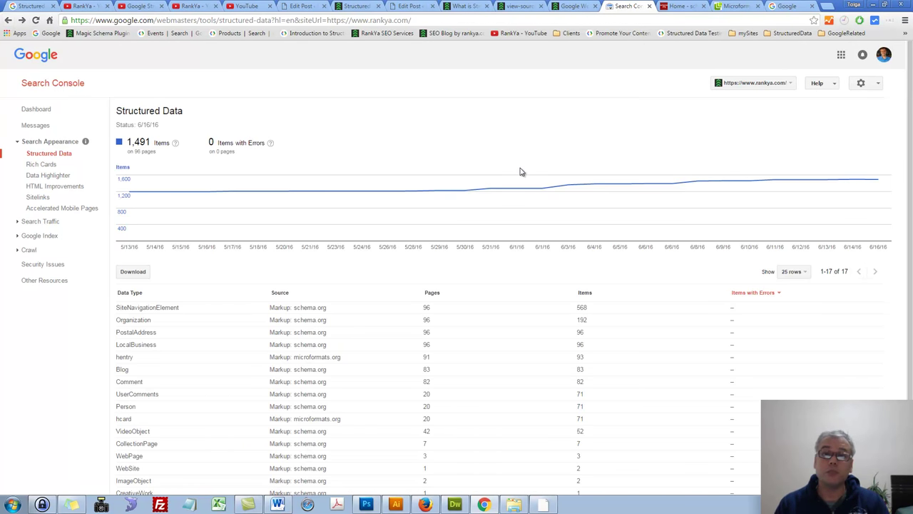
{"action": "mouse_move", "coordinate": [525, 179]}
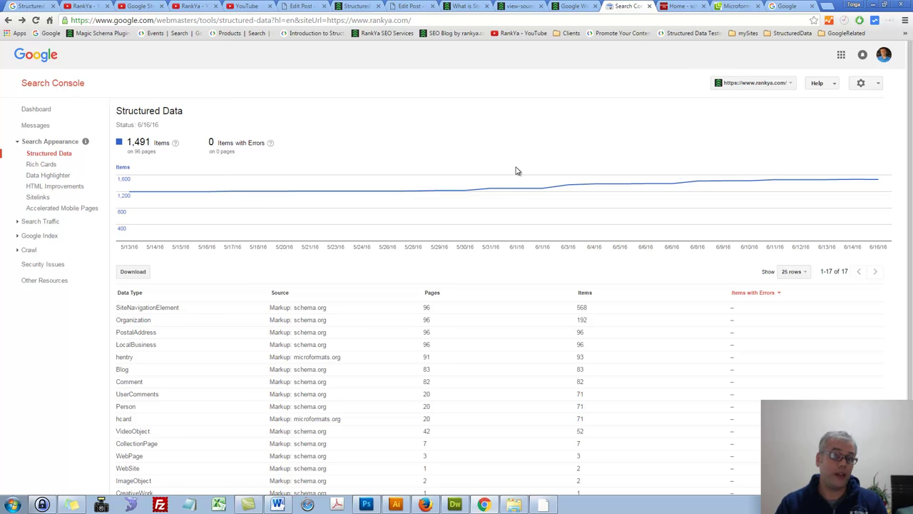
{"action": "left_click", "coordinate": [62, 166]}
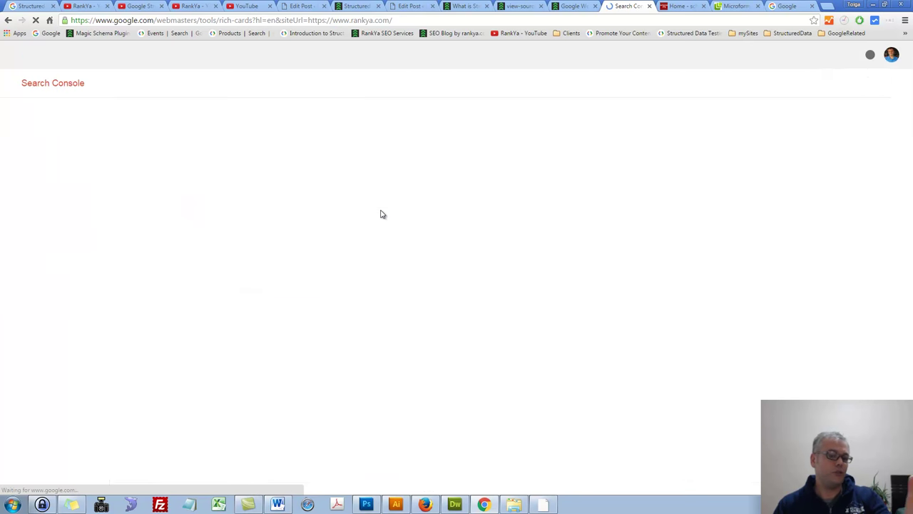
Show the June 4, 2016 post 'Google Webmaster Tools Rich Cards' and highlight its title
{"action": "left_click", "coordinate": [582, 6]}
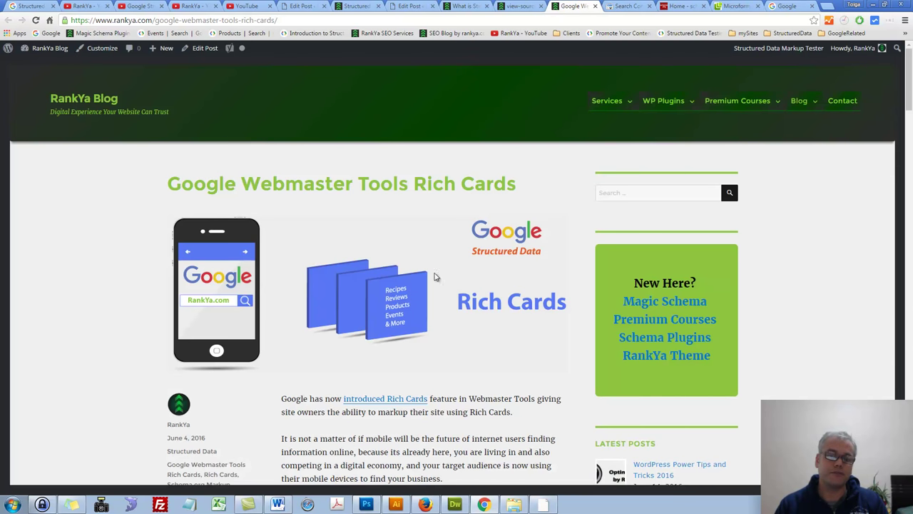
{"action": "left_click_drag", "start_coordinate": [168, 187], "coordinate": [547, 177]}
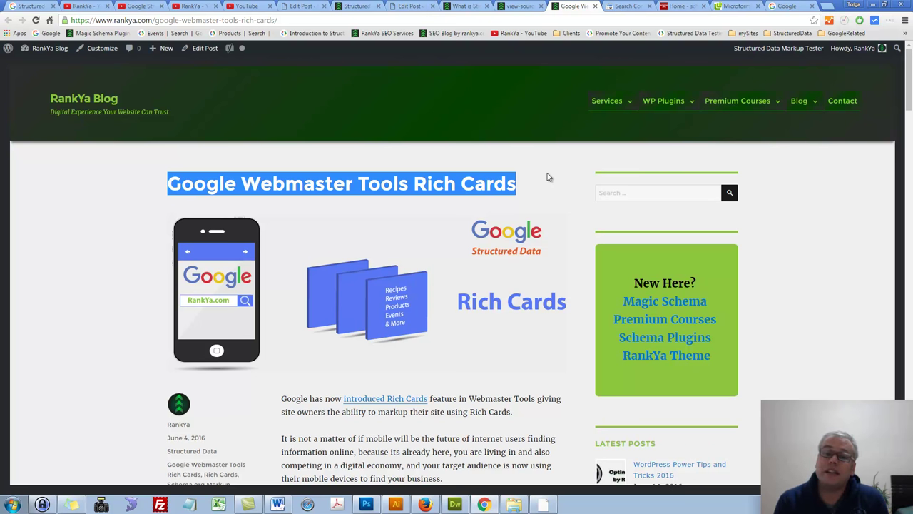
{"action": "left_click", "coordinate": [416, 192]}
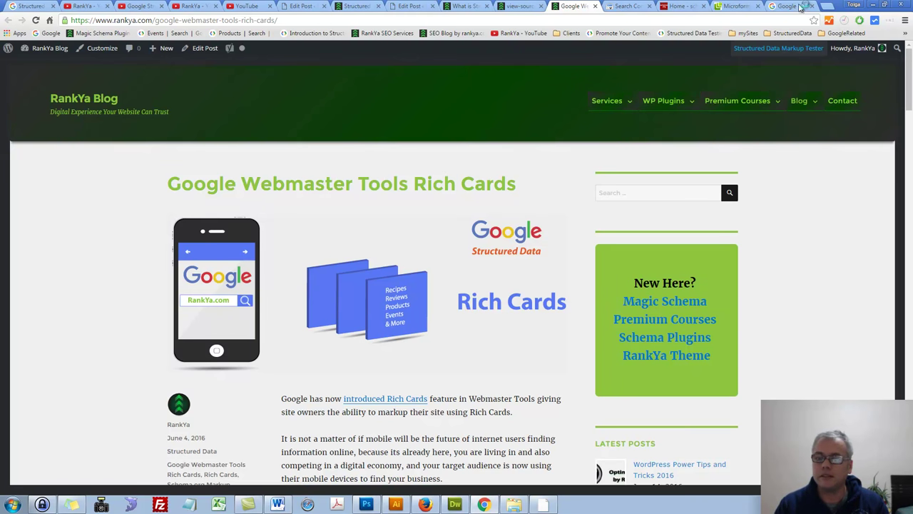
Scroll through the Test Post's events and video, then send it to the Structured Data Markup Tester
{"action": "middle_click", "coordinate": [778, 47]}
{"action": "left_click", "coordinate": [790, 5]}
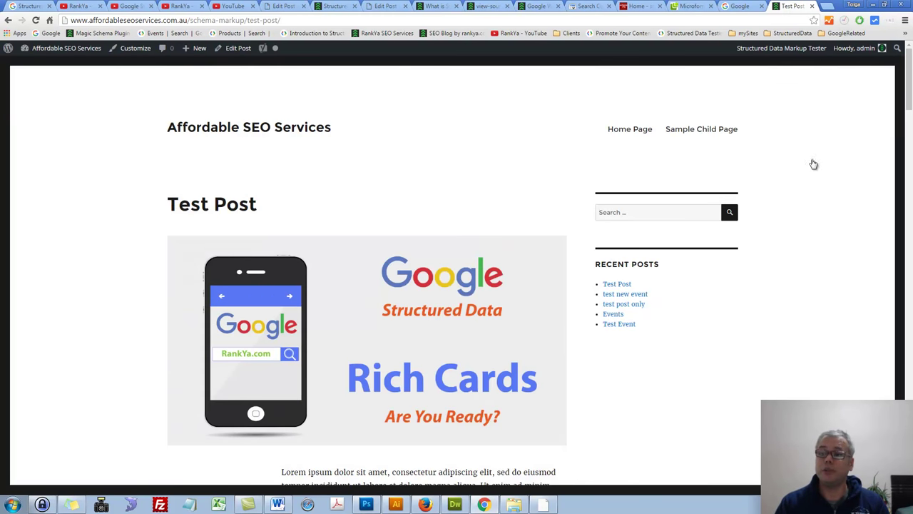
{"action": "scroll", "coordinate": [326, 316], "scroll_direction": "down", "scroll_amount": 5}
{"action": "scroll", "coordinate": [400, 295], "scroll_direction": "up", "scroll_amount": 2}
{"action": "scroll", "coordinate": [403, 297], "scroll_direction": "down", "scroll_amount": 8}
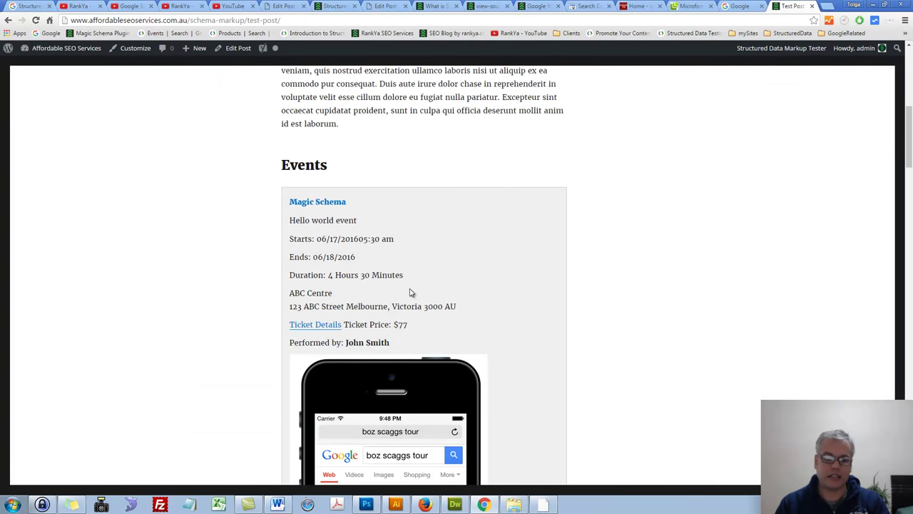
{"action": "scroll", "coordinate": [405, 301], "scroll_direction": "down", "scroll_amount": 9}
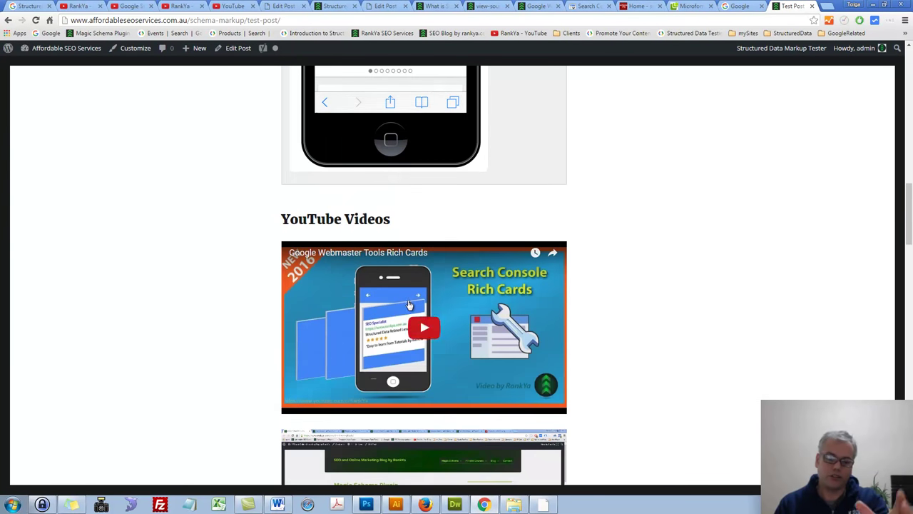
{"action": "scroll", "coordinate": [638, 298], "scroll_direction": "up", "scroll_amount": 10}
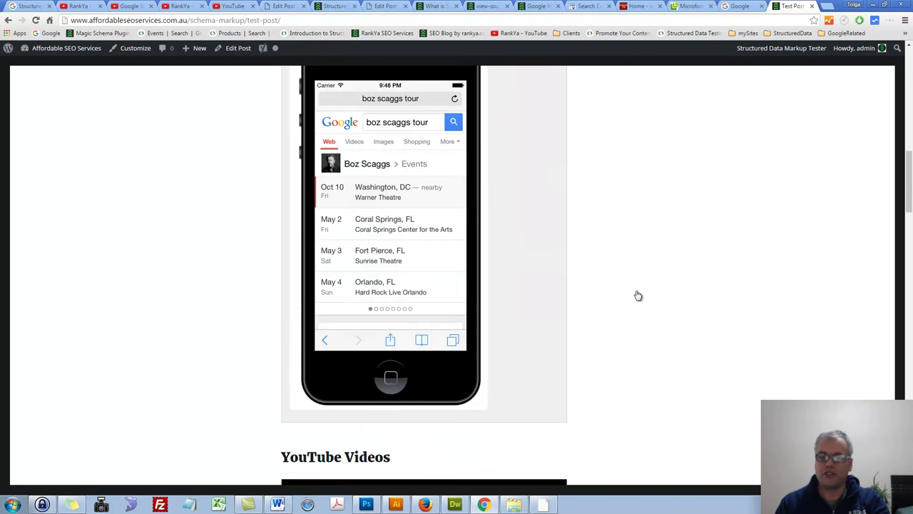
{"action": "left_click", "coordinate": [618, 284]}
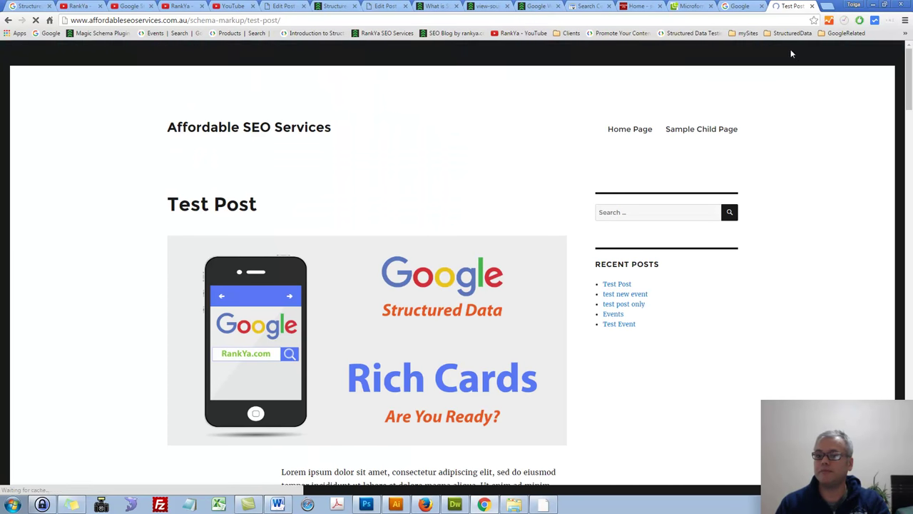
{"action": "left_click", "coordinate": [791, 49]}
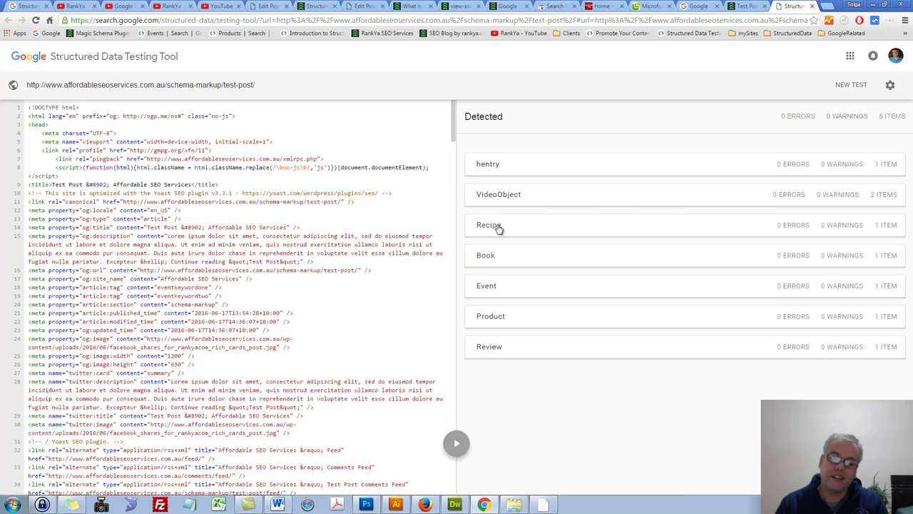
Preview the test post's detected Recipe rich card, then return to the Rich Cards blog post
{"action": "left_click", "coordinate": [498, 226]}
{"action": "left_click", "coordinate": [753, 171]}
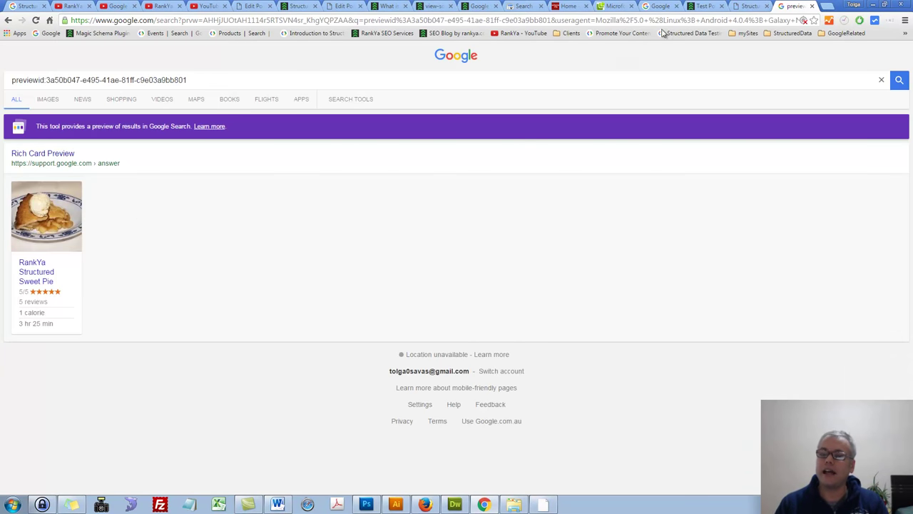
{"action": "left_click", "coordinate": [663, 6]}
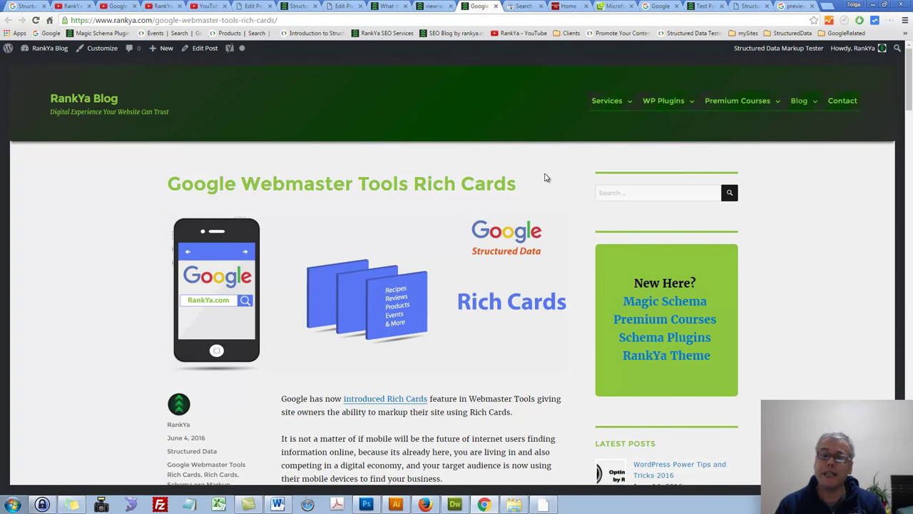
Return to the Structured Data overview showing 1,491 items on 96 pages with no errors
{"action": "left_click", "coordinate": [523, 6]}
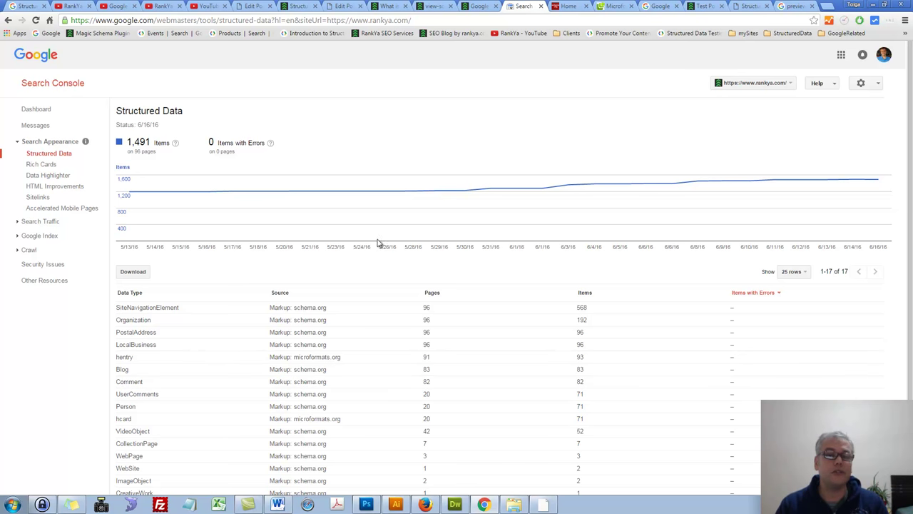
Switch to the RankYa post 'What is Structured Data in Google Webmaster Tools'
{"action": "mouse_move", "coordinate": [500, 197]}
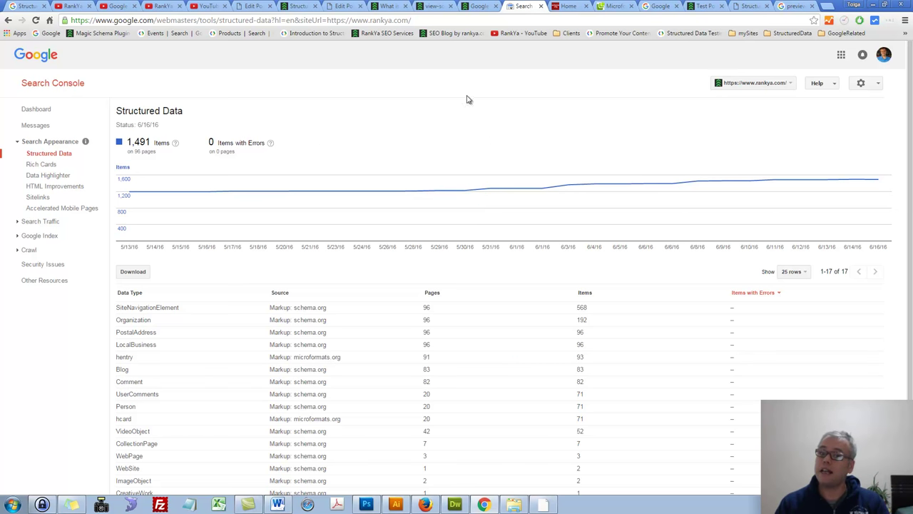
{"action": "left_click", "coordinate": [389, 6]}
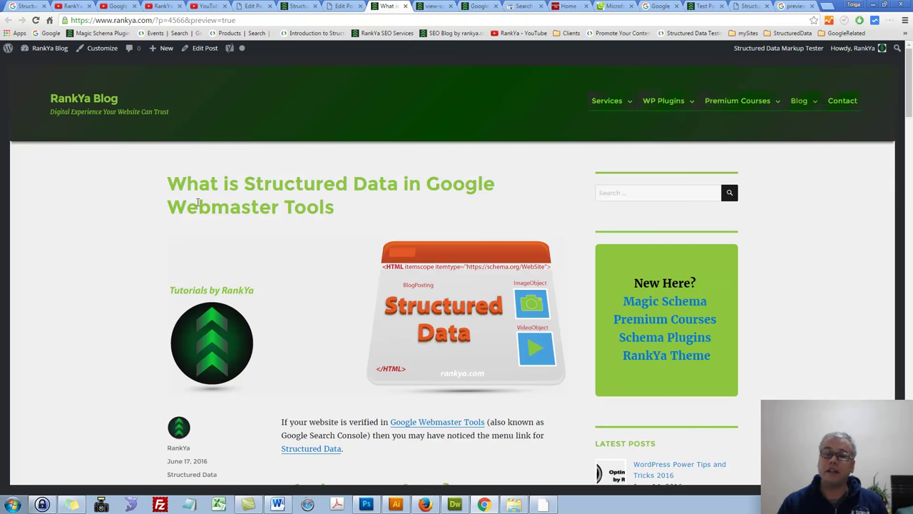